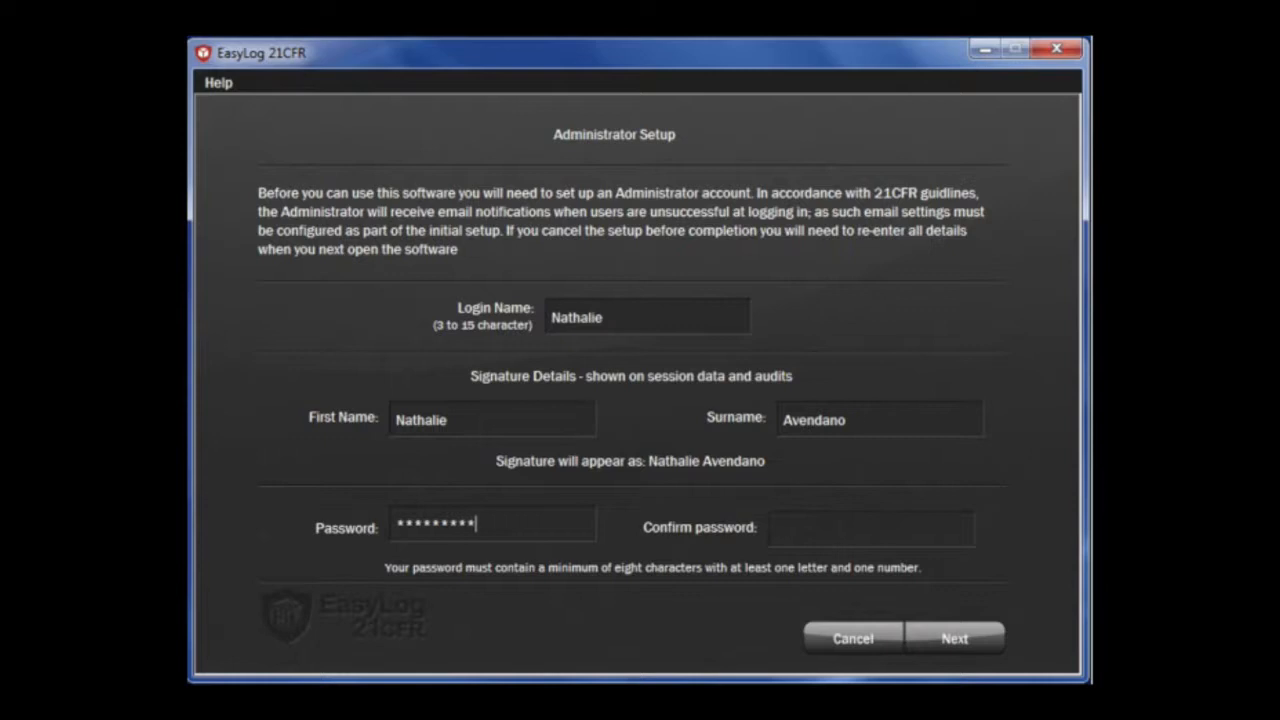
Retype the administrator password to confirm it and finish the administrator account setup
key(Tab)
text(***********)
click(955, 638)
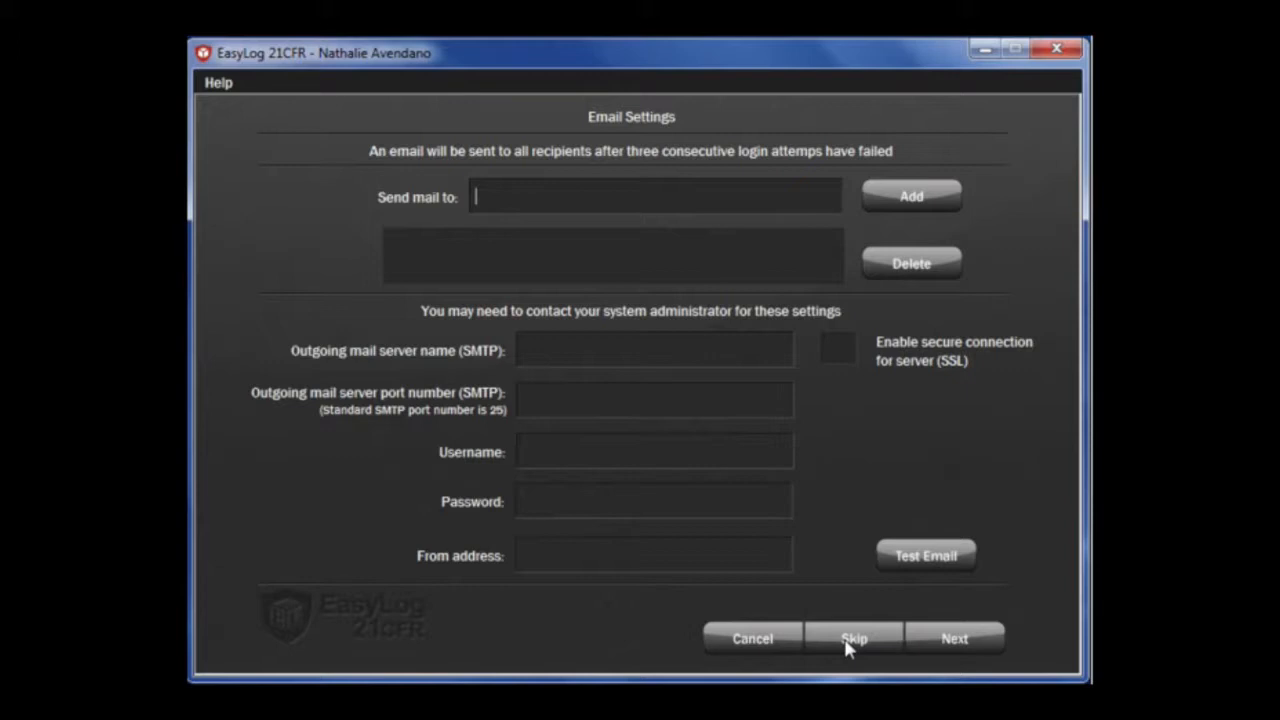
Skip the failed-login email alerts, leaving recipients and SMTP server details empty
click(848, 642)
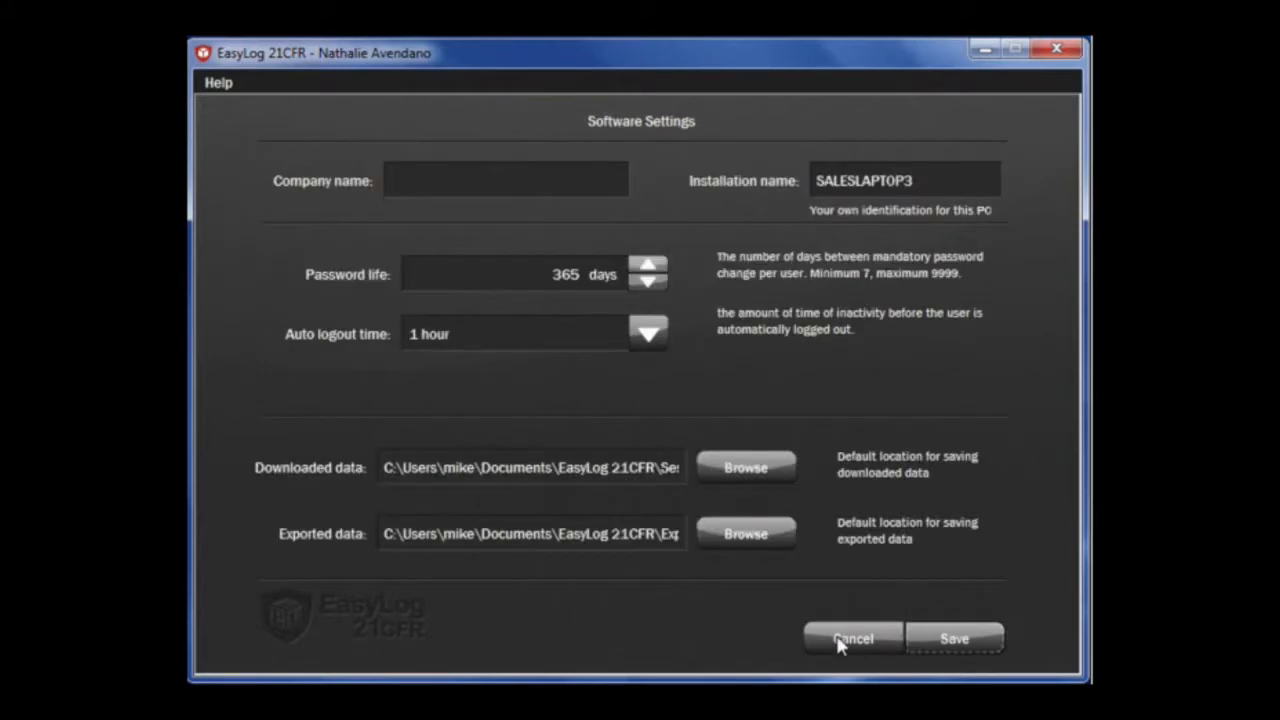
Enter 'Lascar Electronics' as the company name and save the software settings
click(470, 176)
click(476, 178)
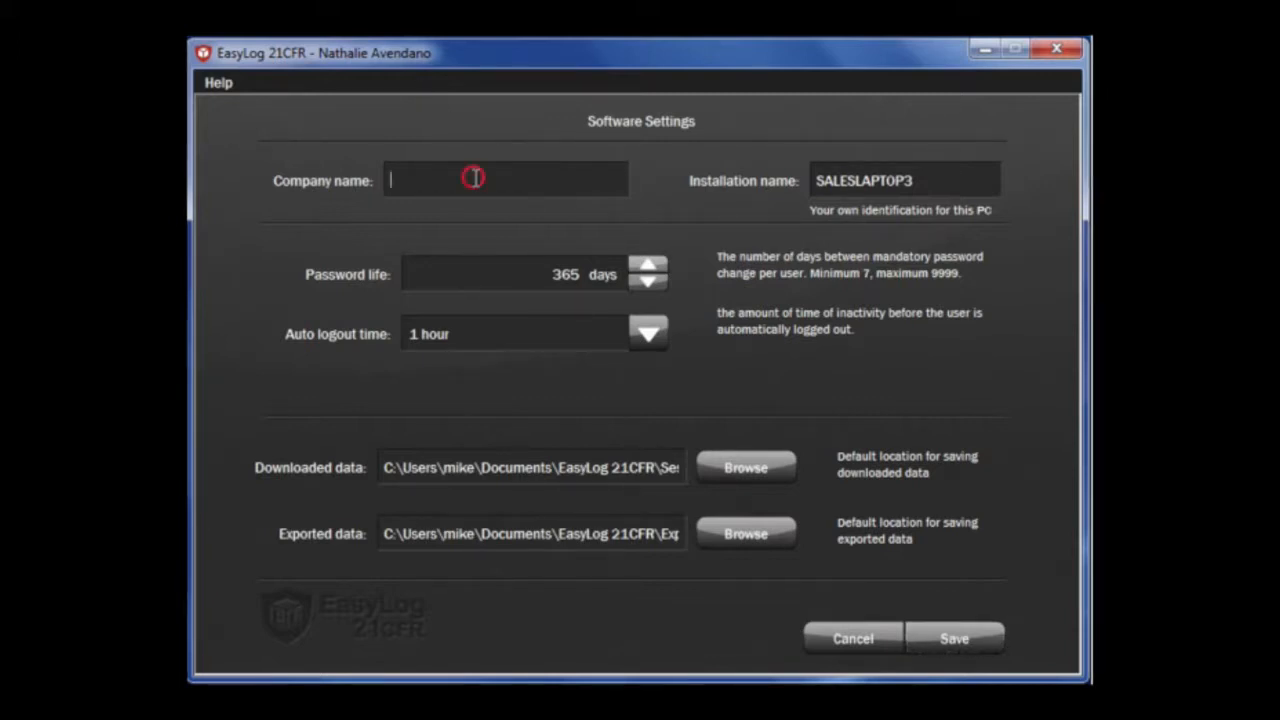
text(Lasca)
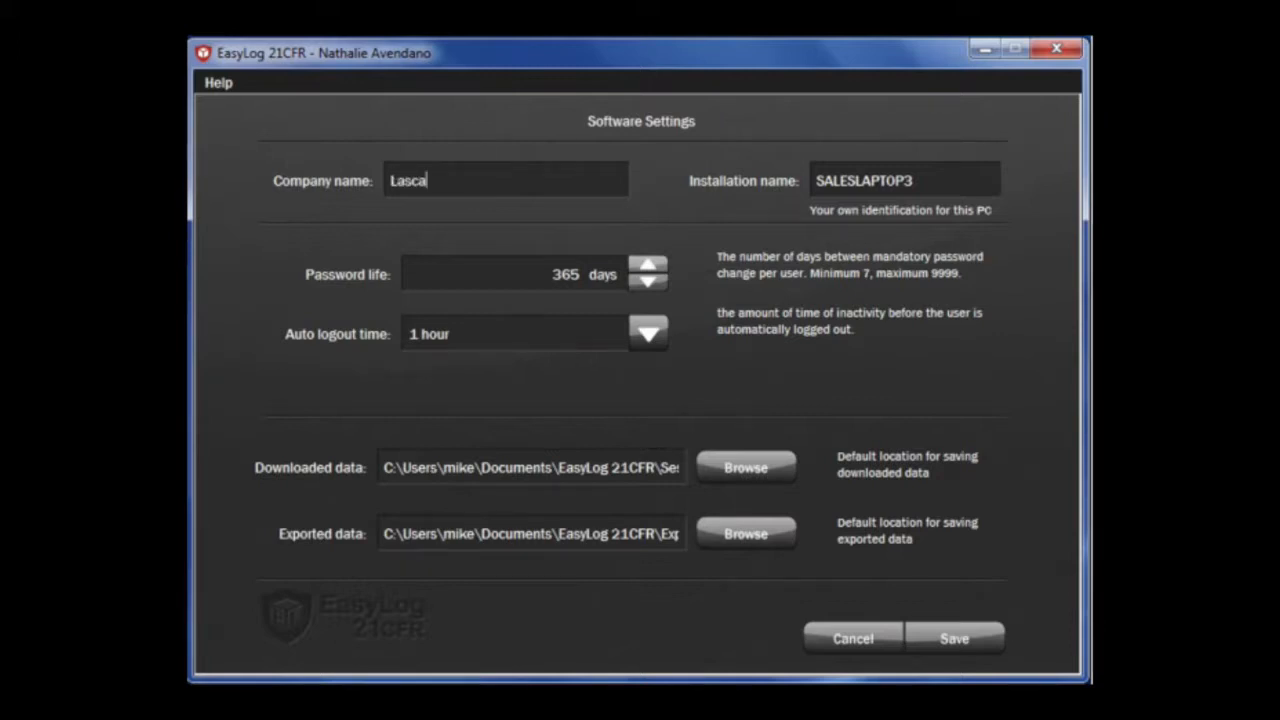
text(r Electronics)
click(950, 637)
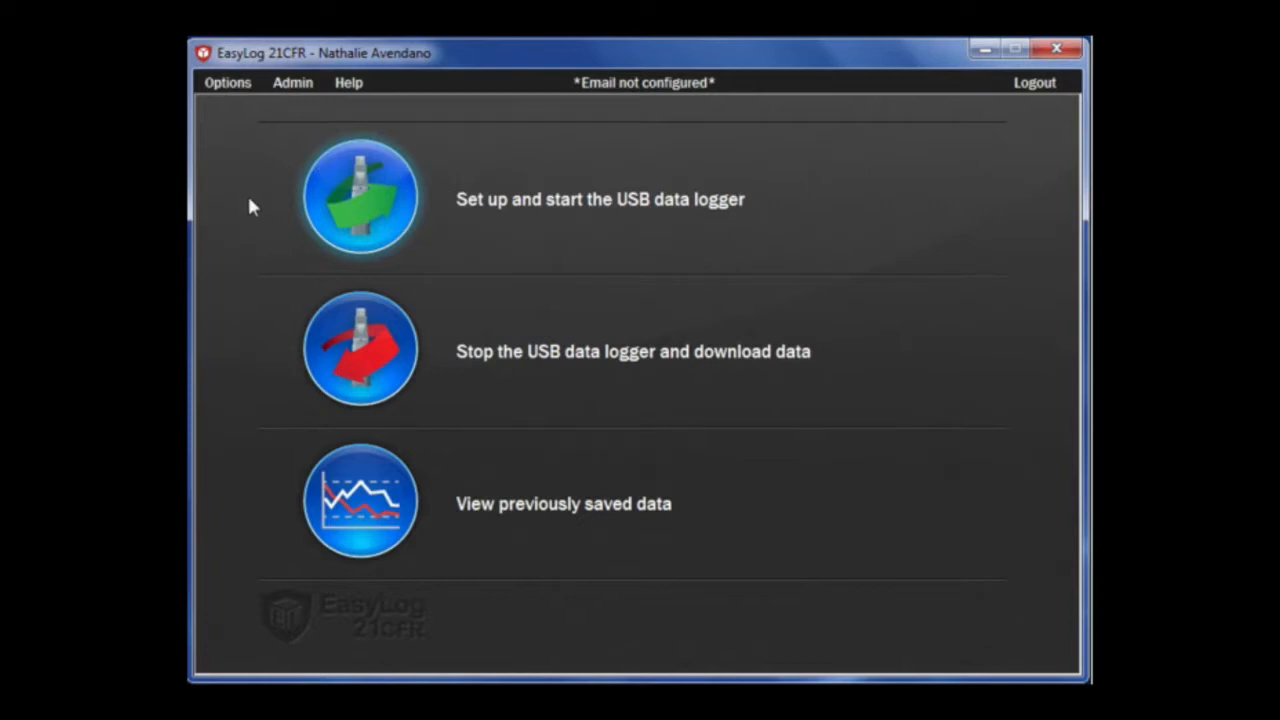
View the email notification settings, close them unchanged, and bring up the Admin menu
click(706, 90)
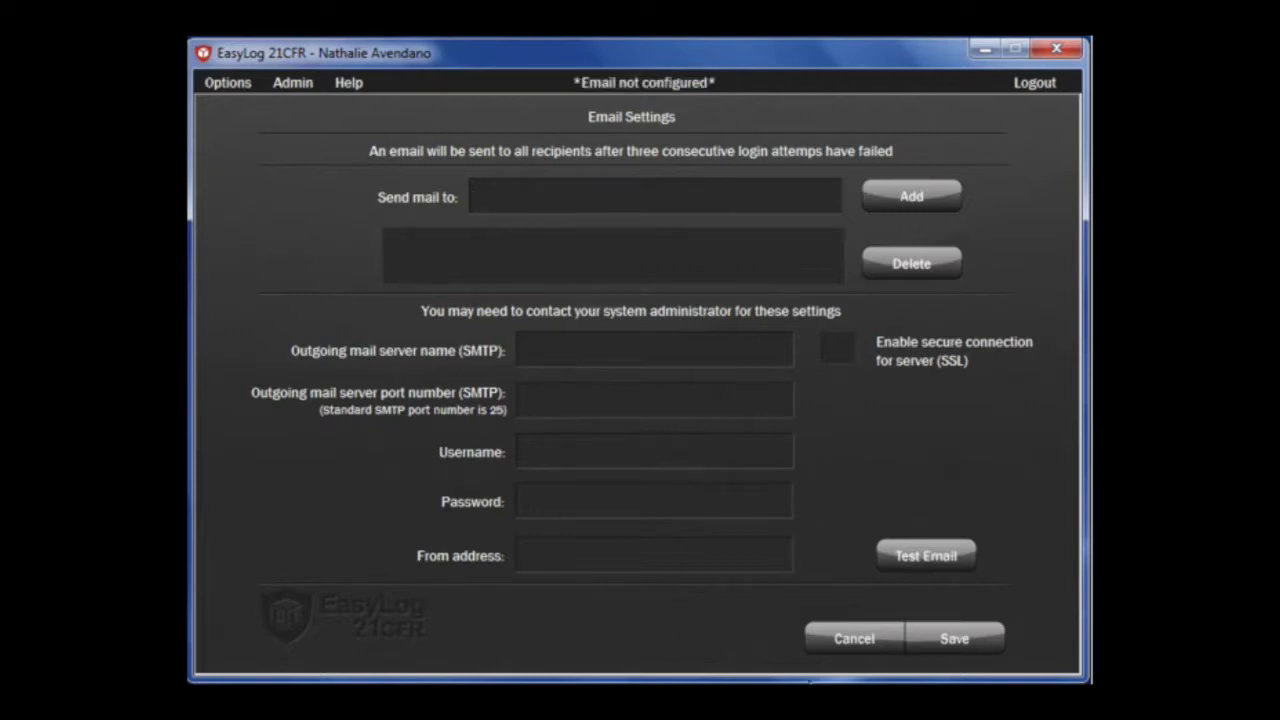
click(849, 636)
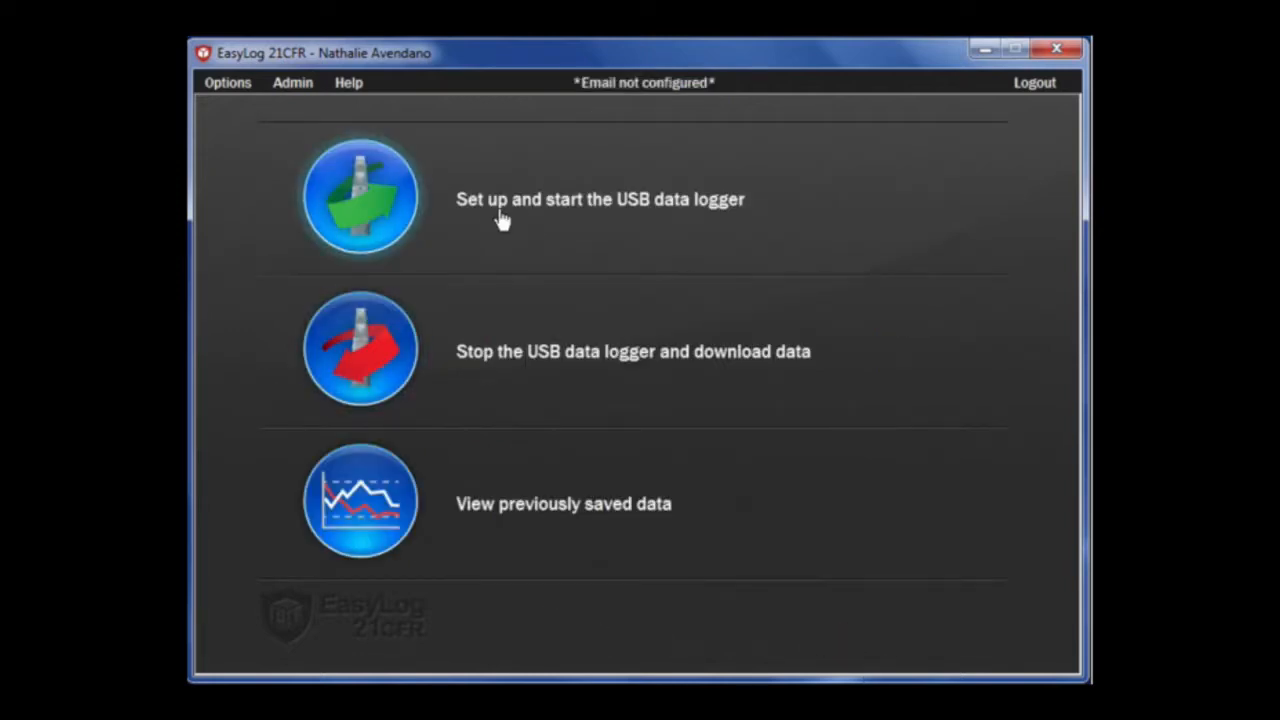
click(284, 92)
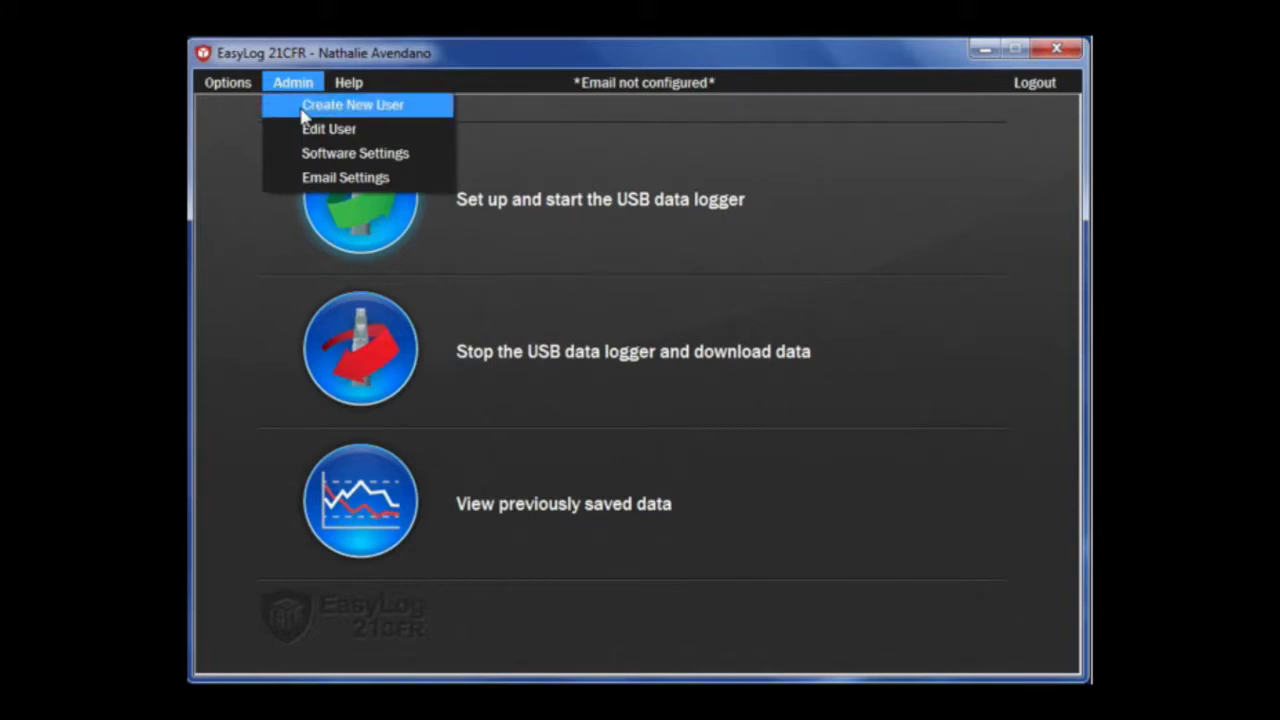
Start a new user and fill in the user's login name, first name and surname
click(304, 108)
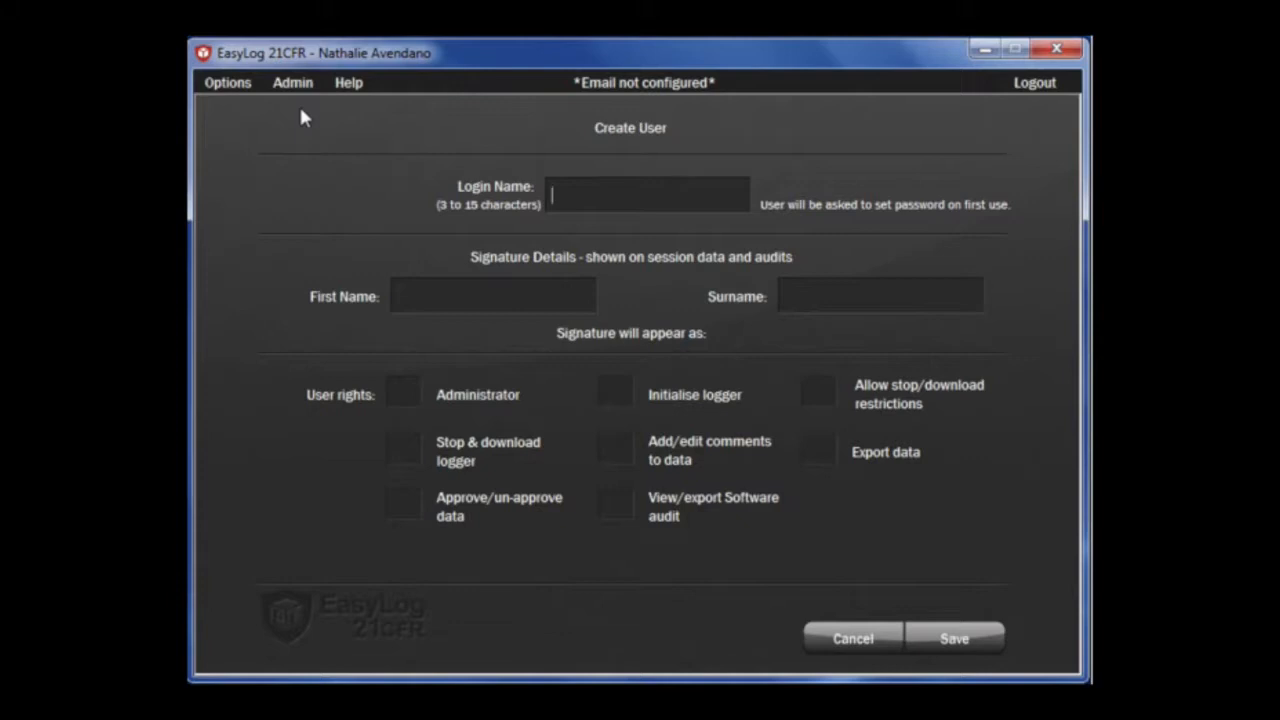
text(Richard)
click(437, 295)
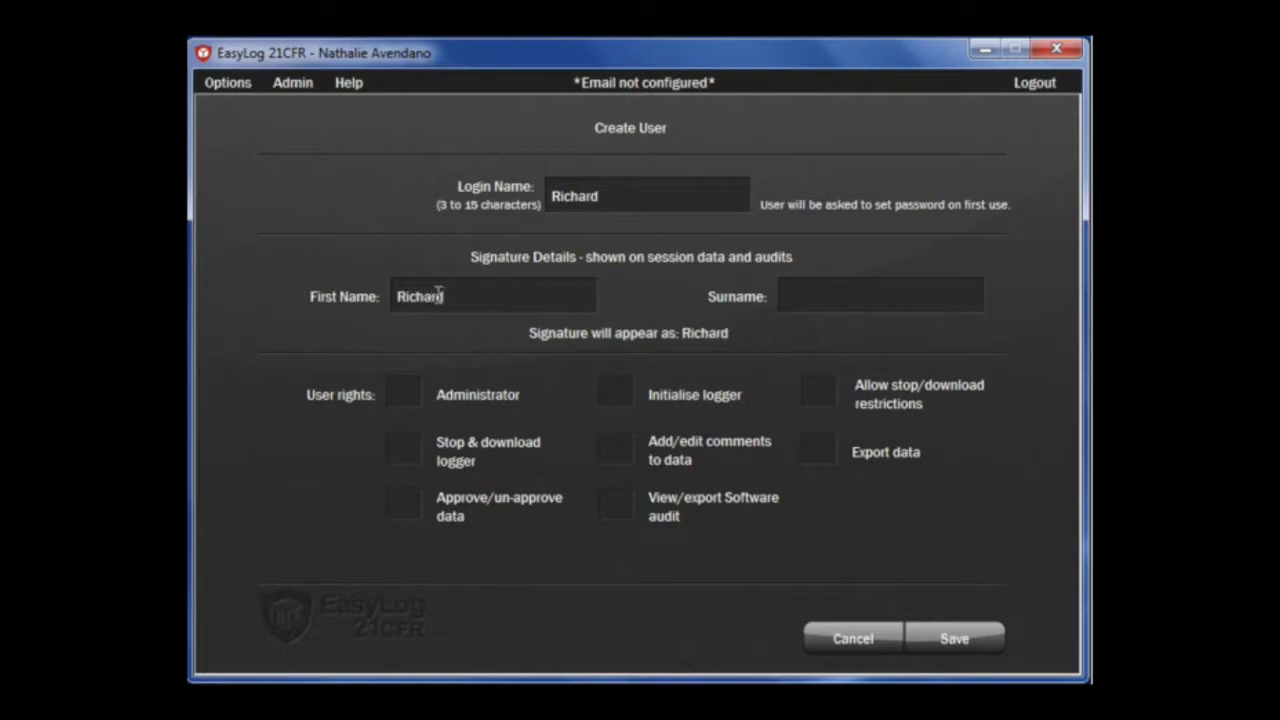
key(Tab)
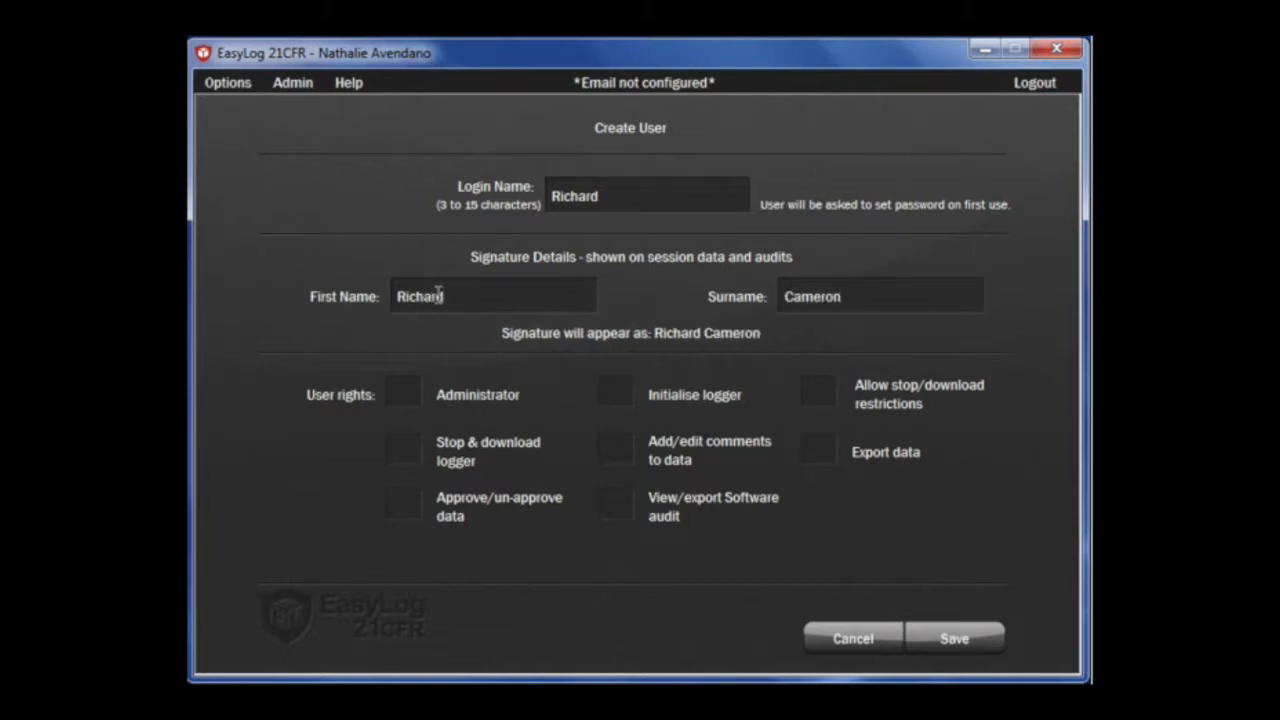
Grant stop/download, approve data, add comments and software audit rights, then save the user
click(403, 449)
click(403, 504)
click(615, 504)
click(615, 449)
click(945, 636)
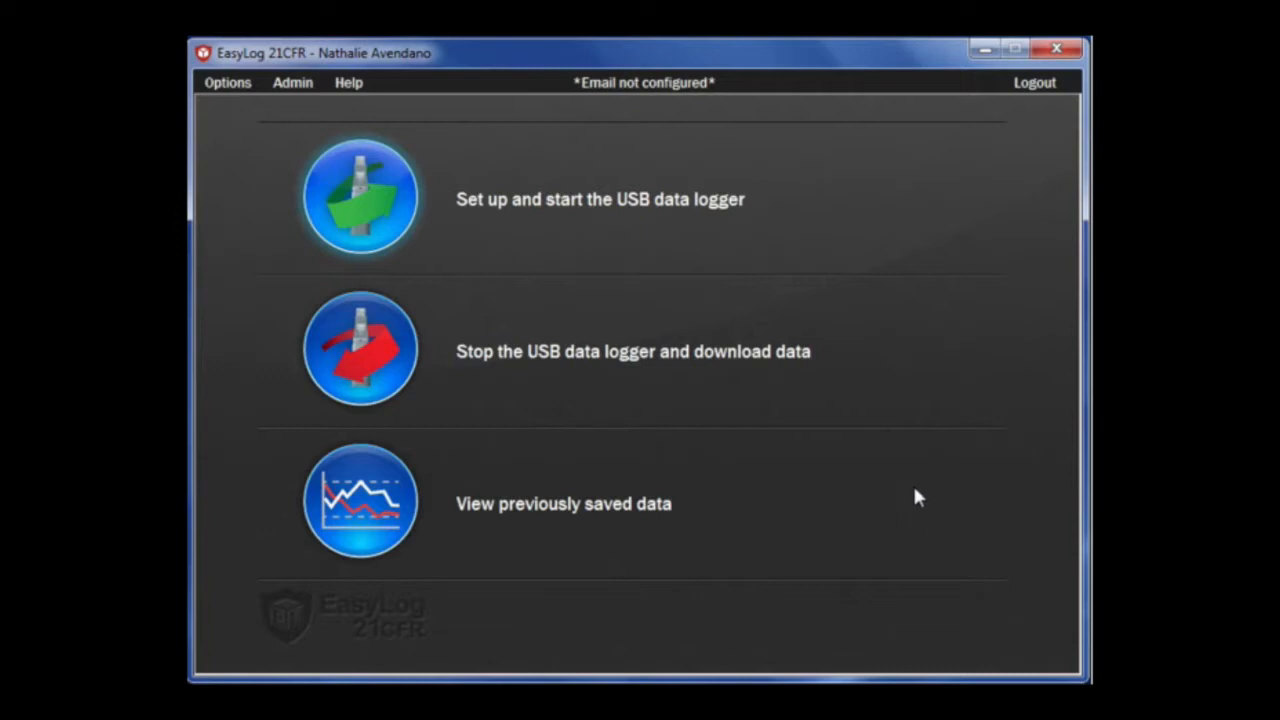
Edit the new user to add export data, stop/download restrictions and initialise logger rights, and save
click(293, 83)
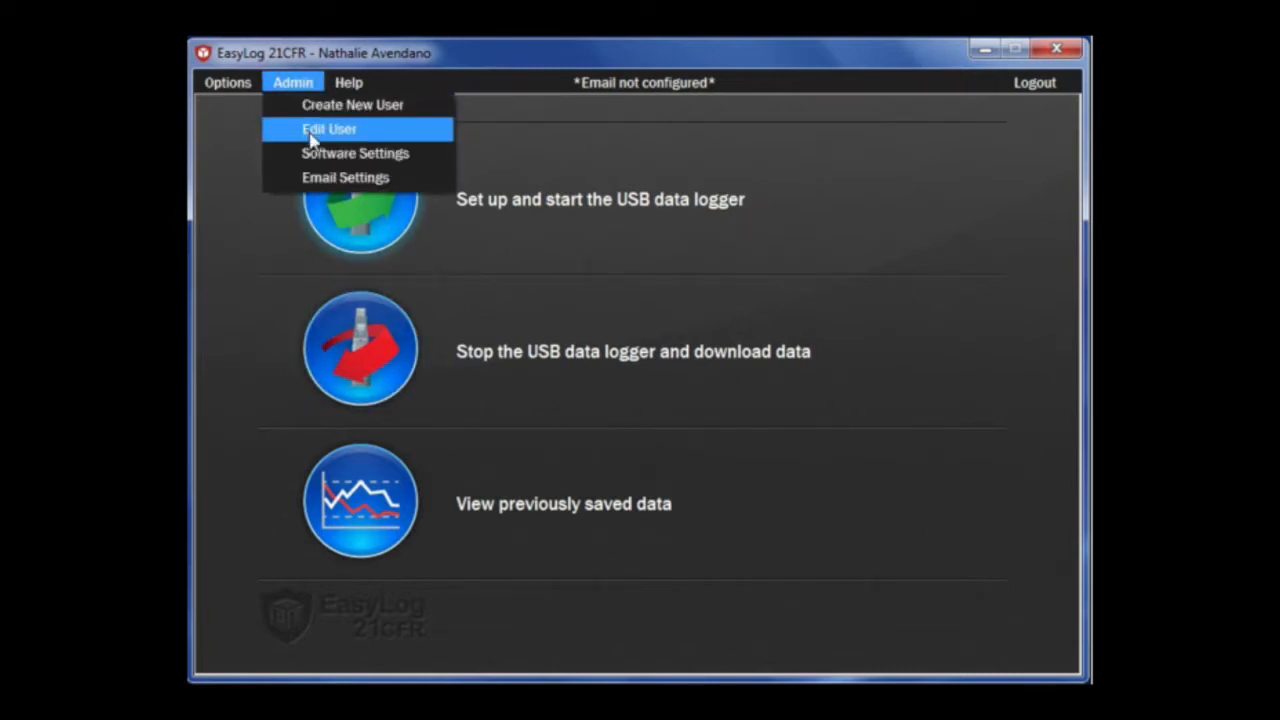
click(316, 135)
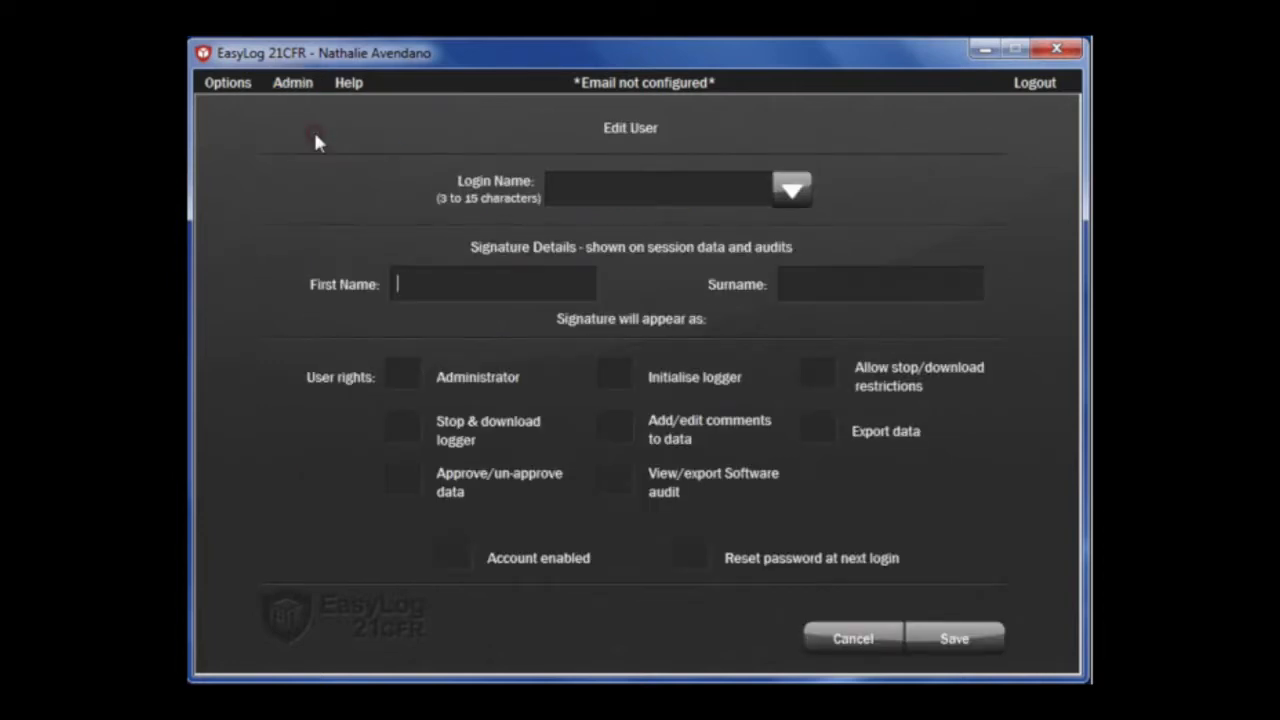
click(776, 207)
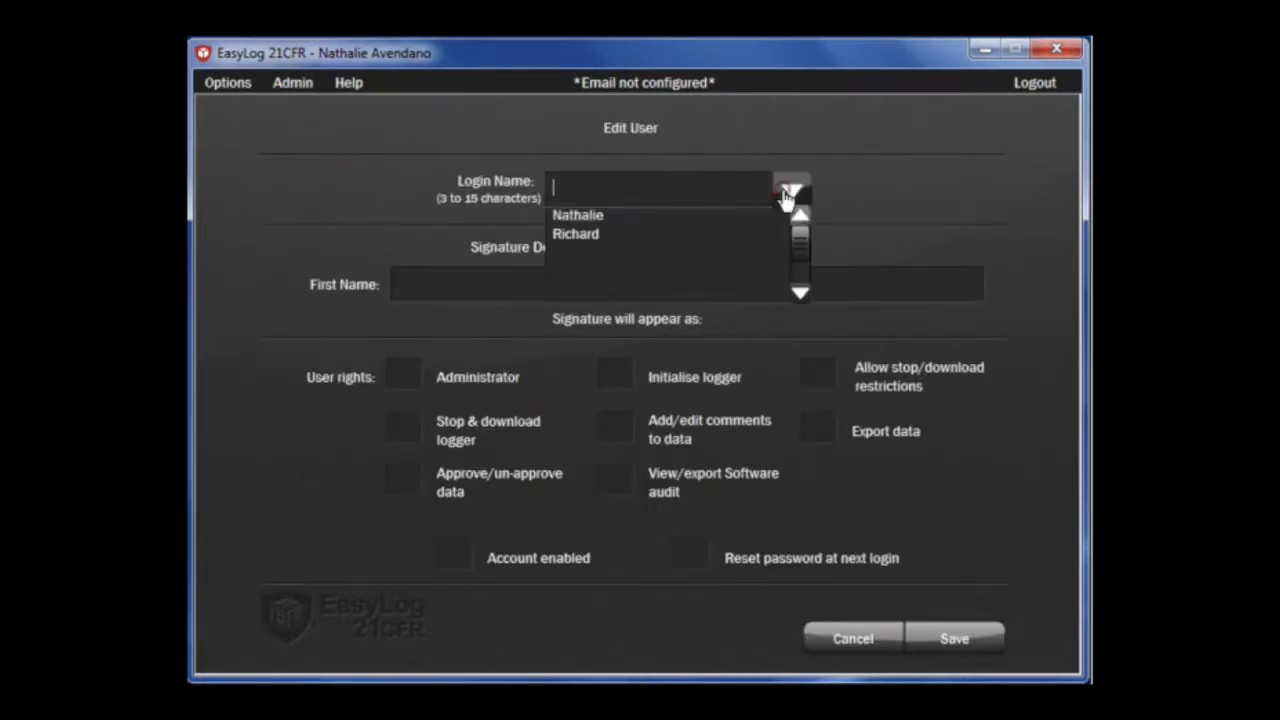
click(568, 240)
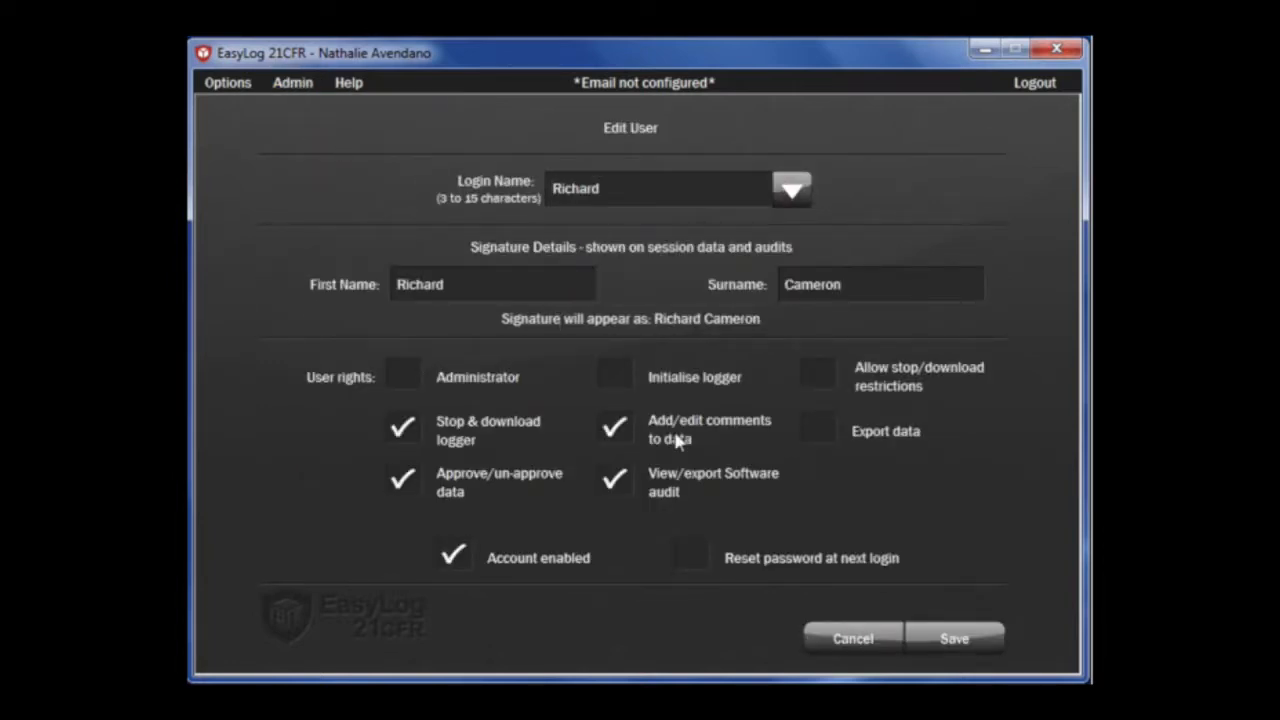
click(820, 432)
click(819, 384)
click(612, 373)
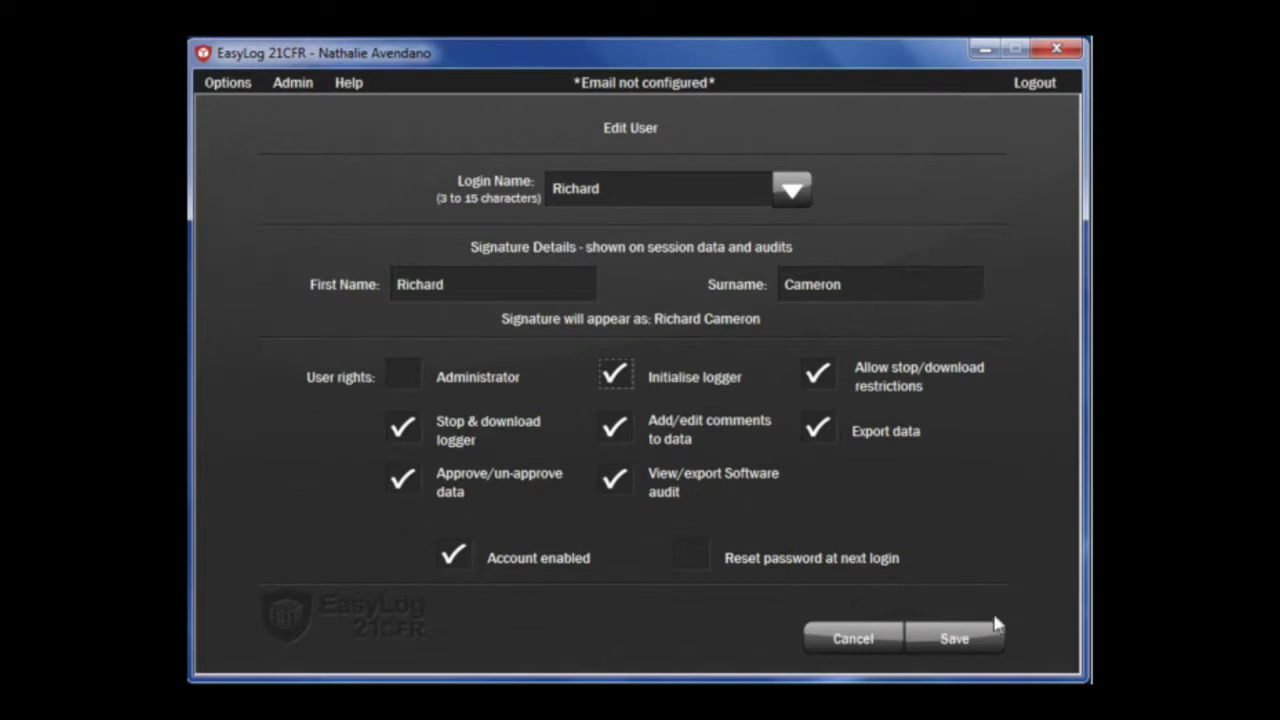
click(962, 646)
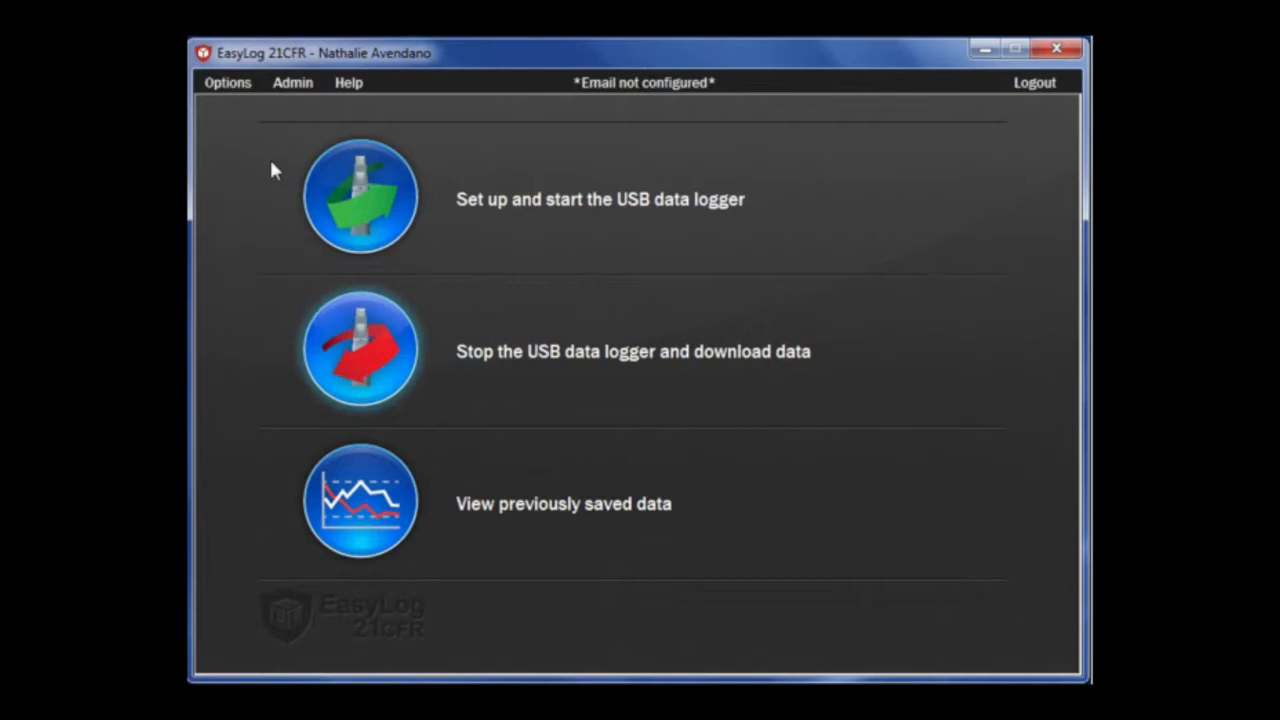
click(290, 84)
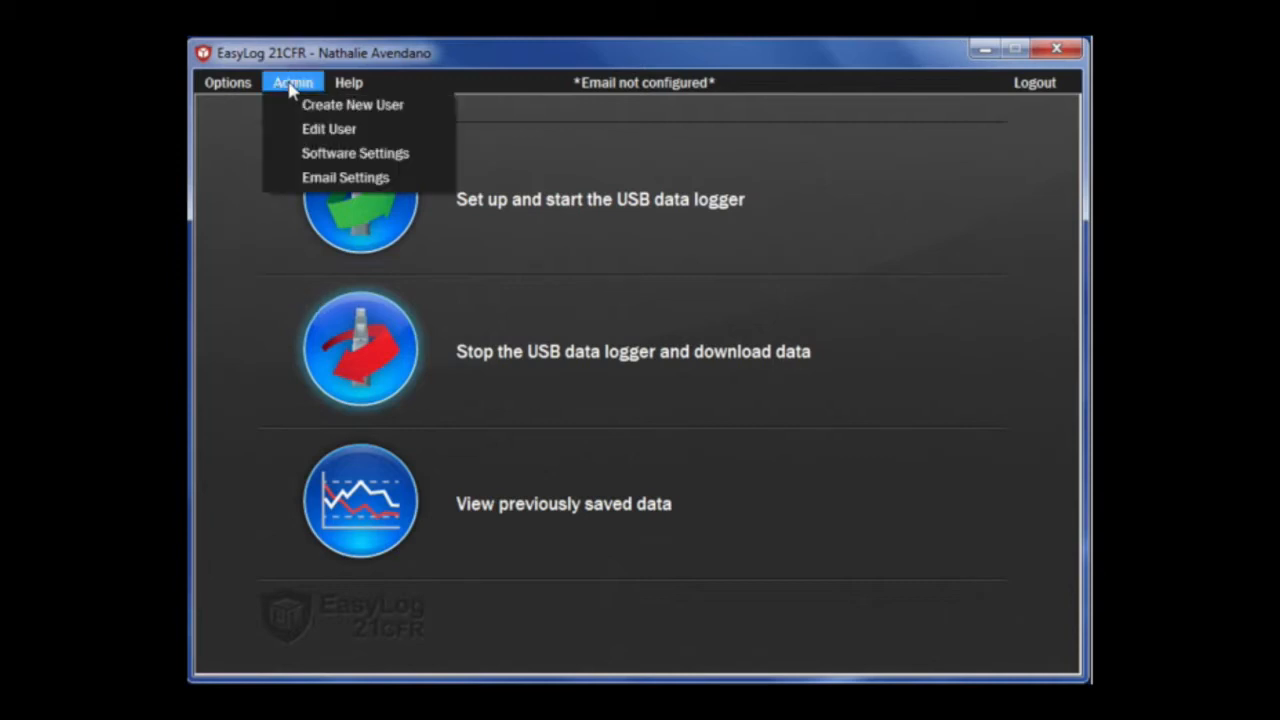
Reopen the software settings, check the 365-day password life, and save them unchanged
click(331, 163)
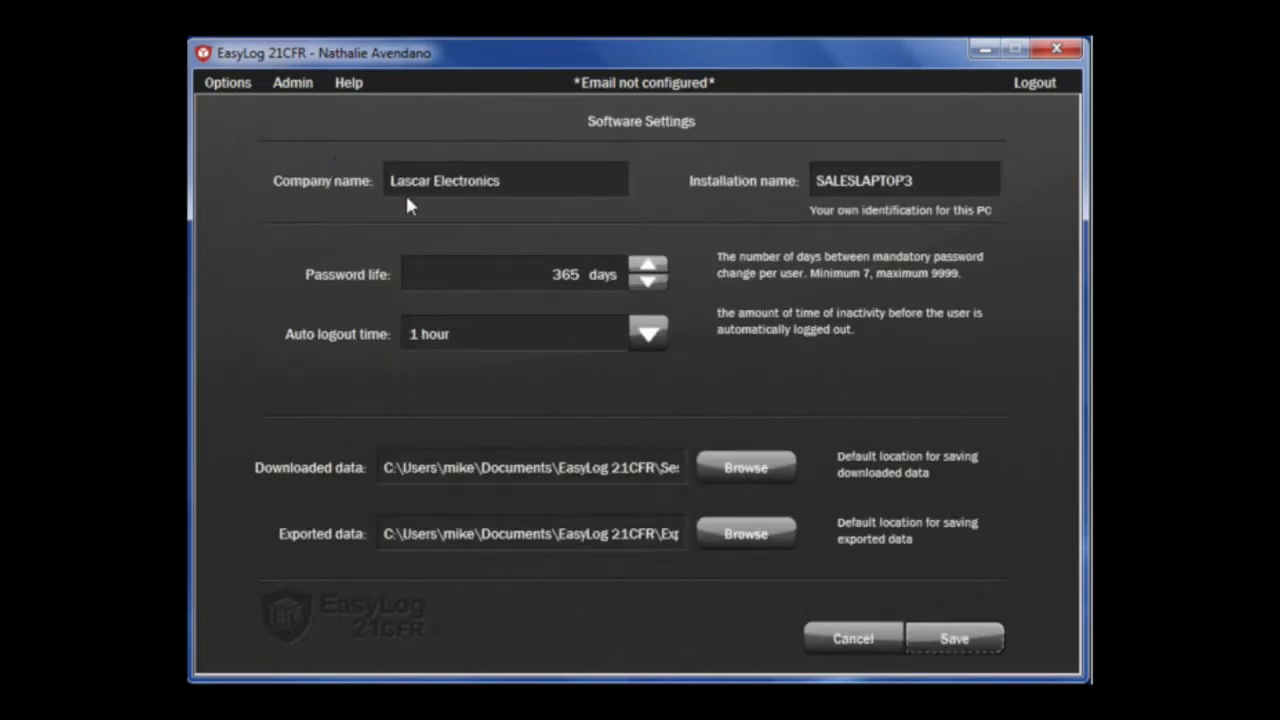
click(649, 268)
click(968, 638)
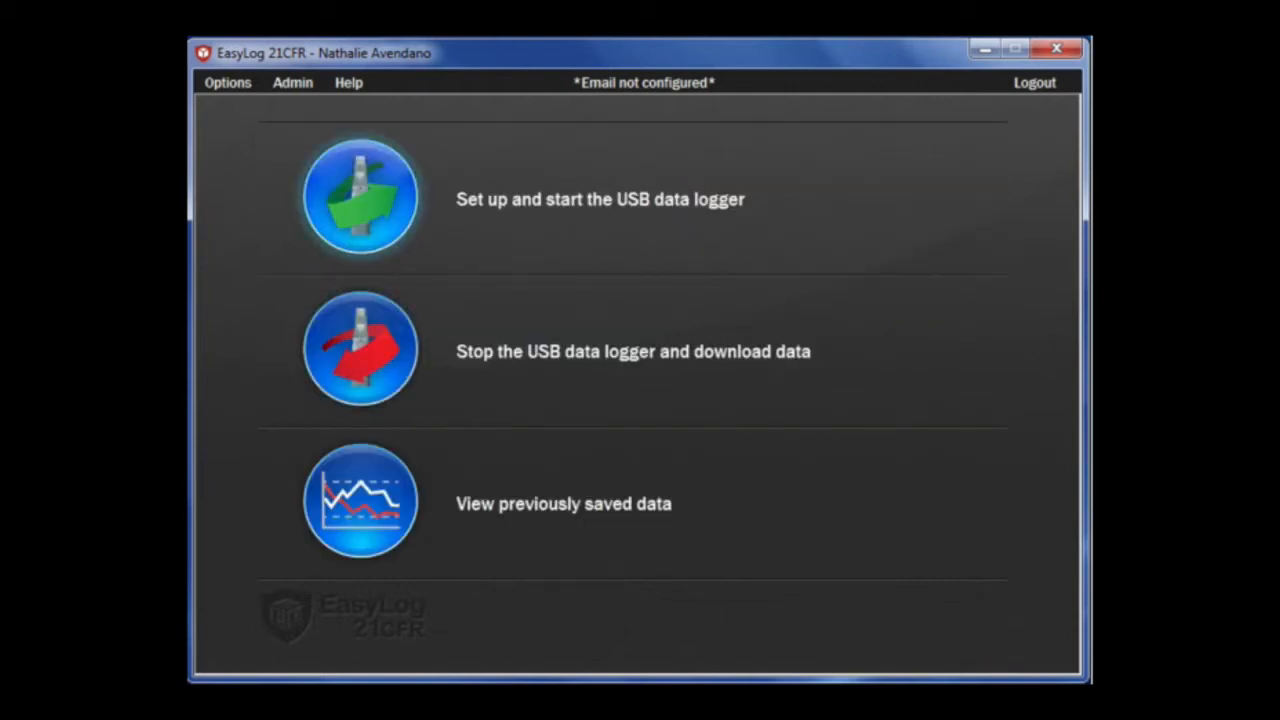
click(282, 84)
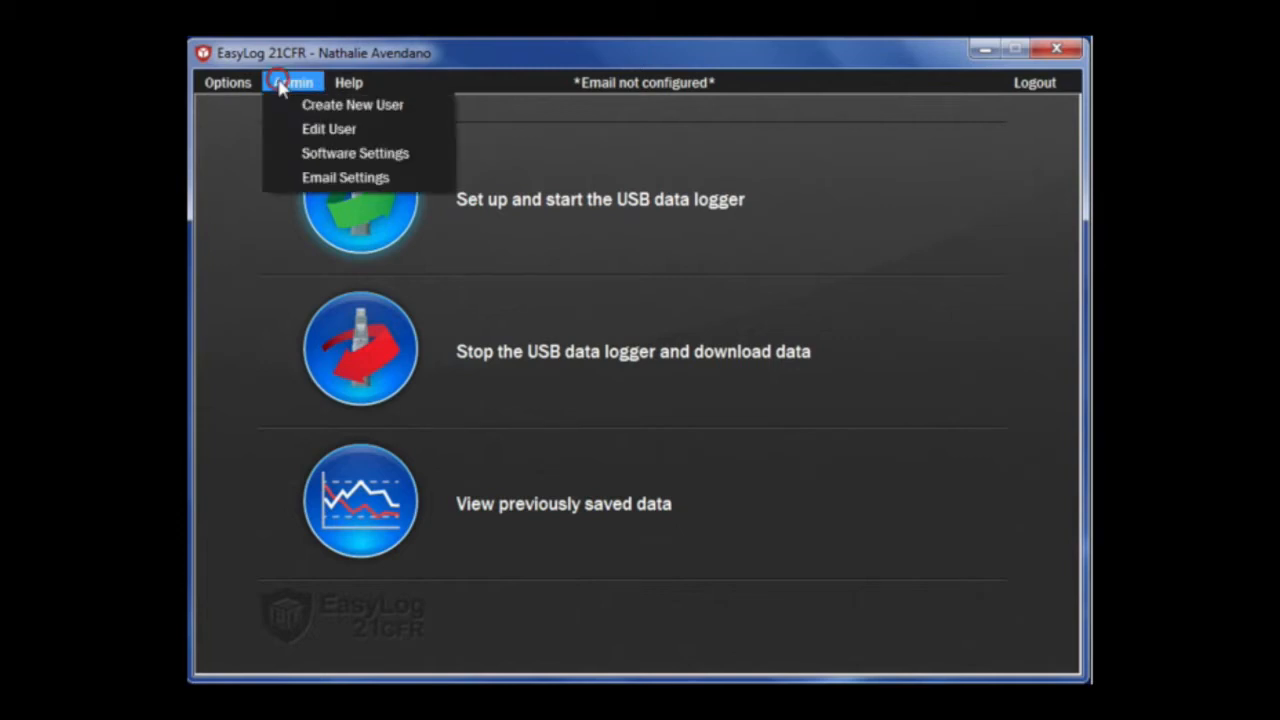
click(316, 186)
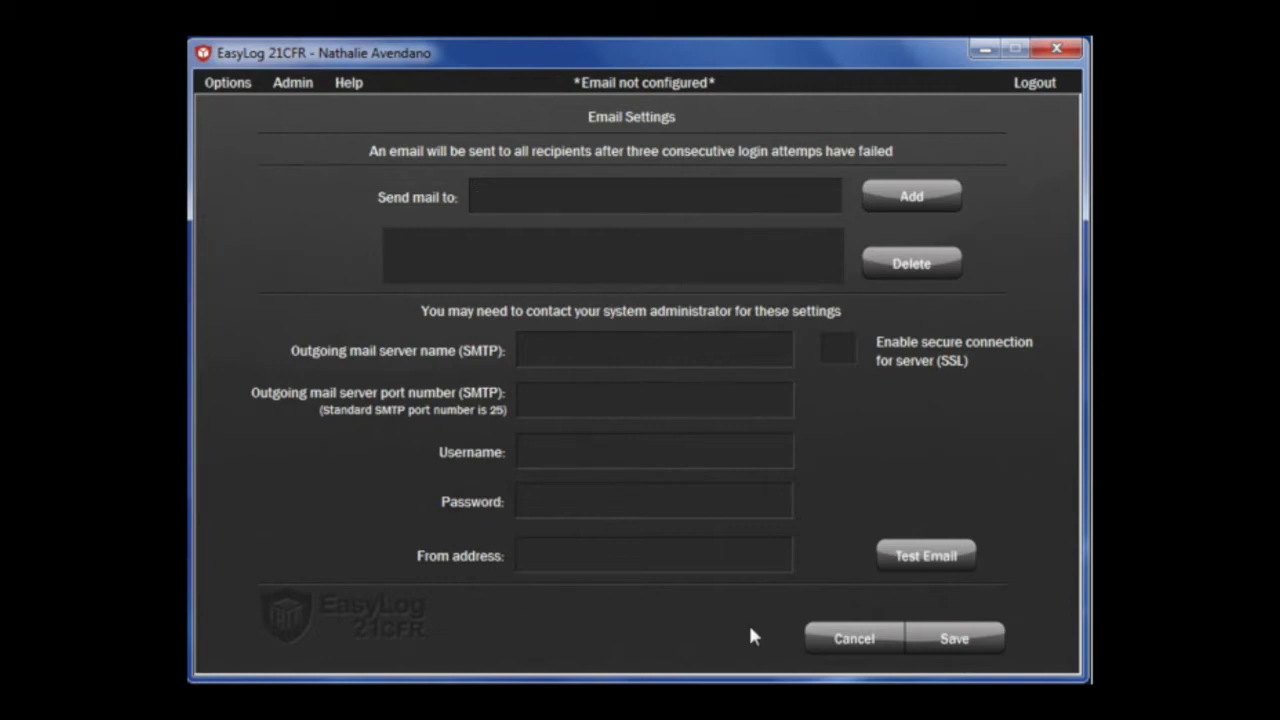
click(846, 640)
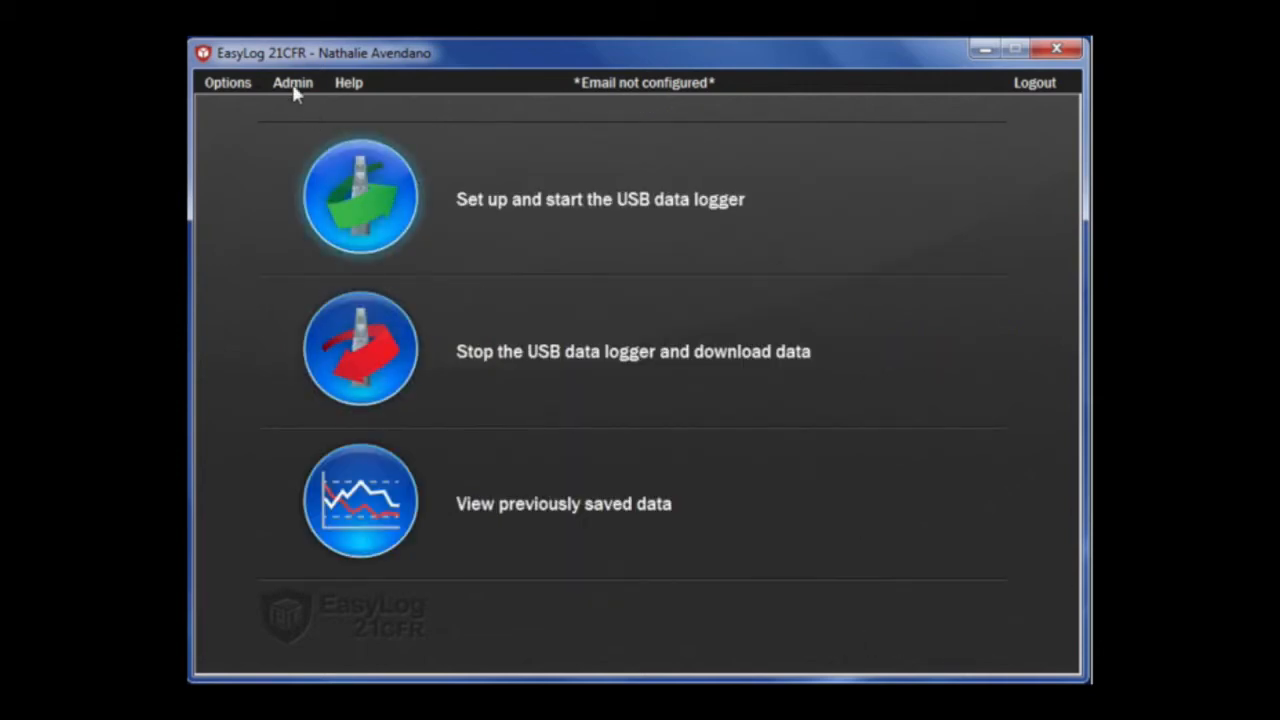
click(228, 83)
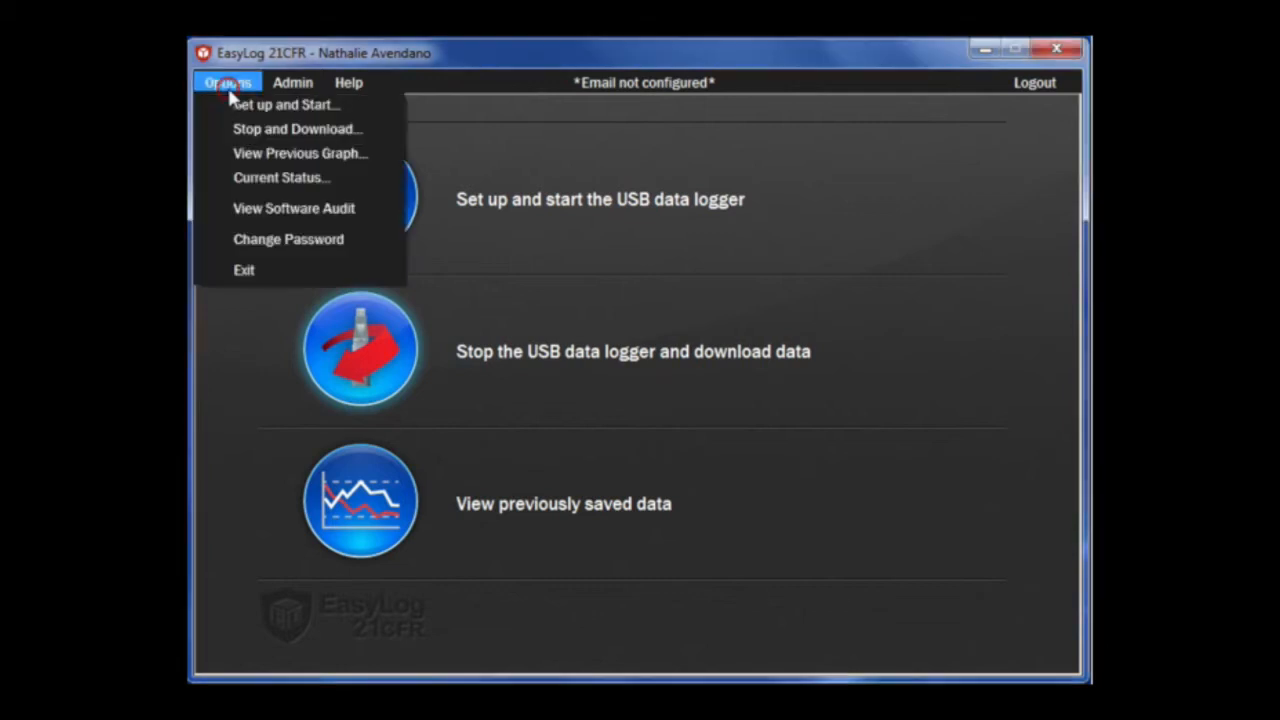
click(260, 209)
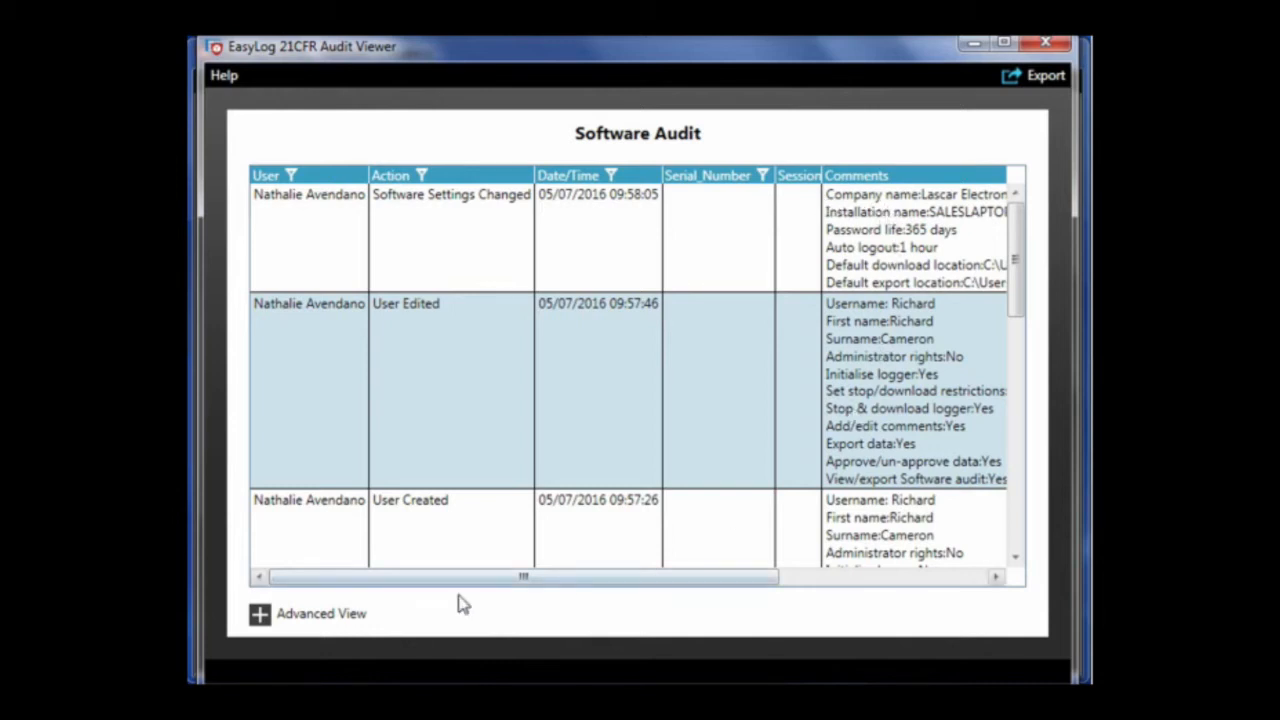
click(316, 620)
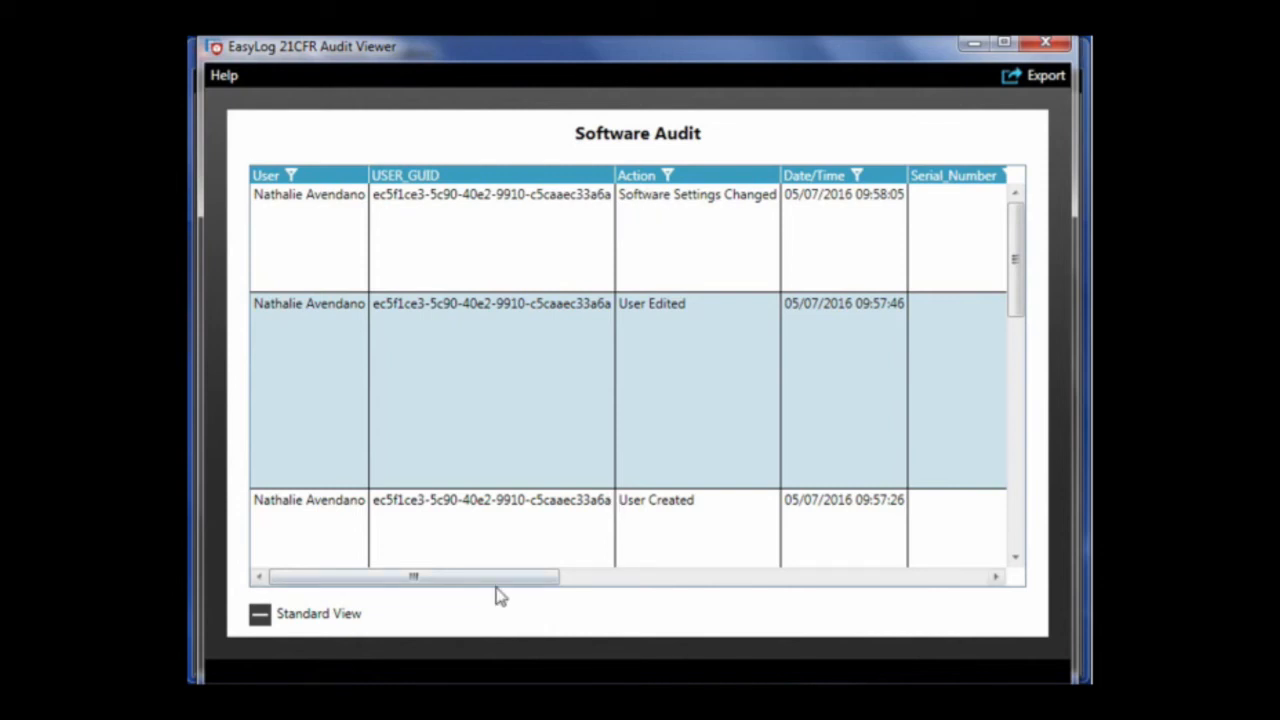
drag(491, 578, 918, 588)
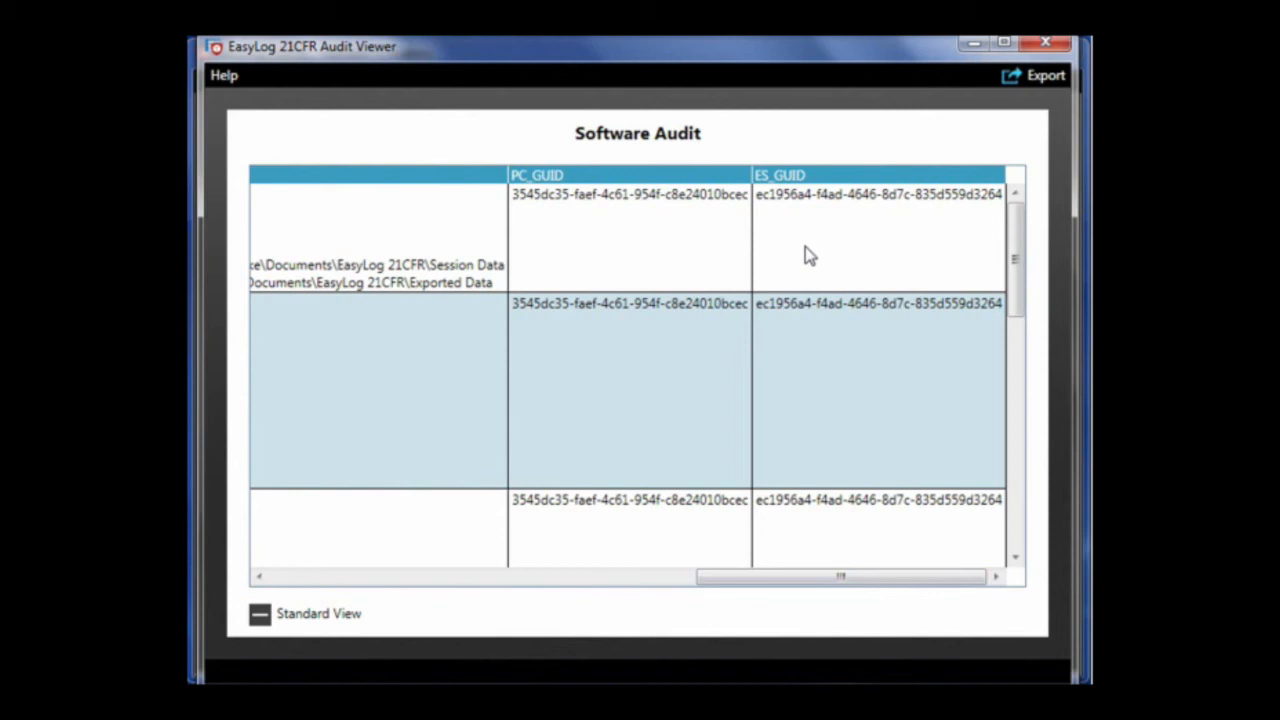
click(1043, 47)
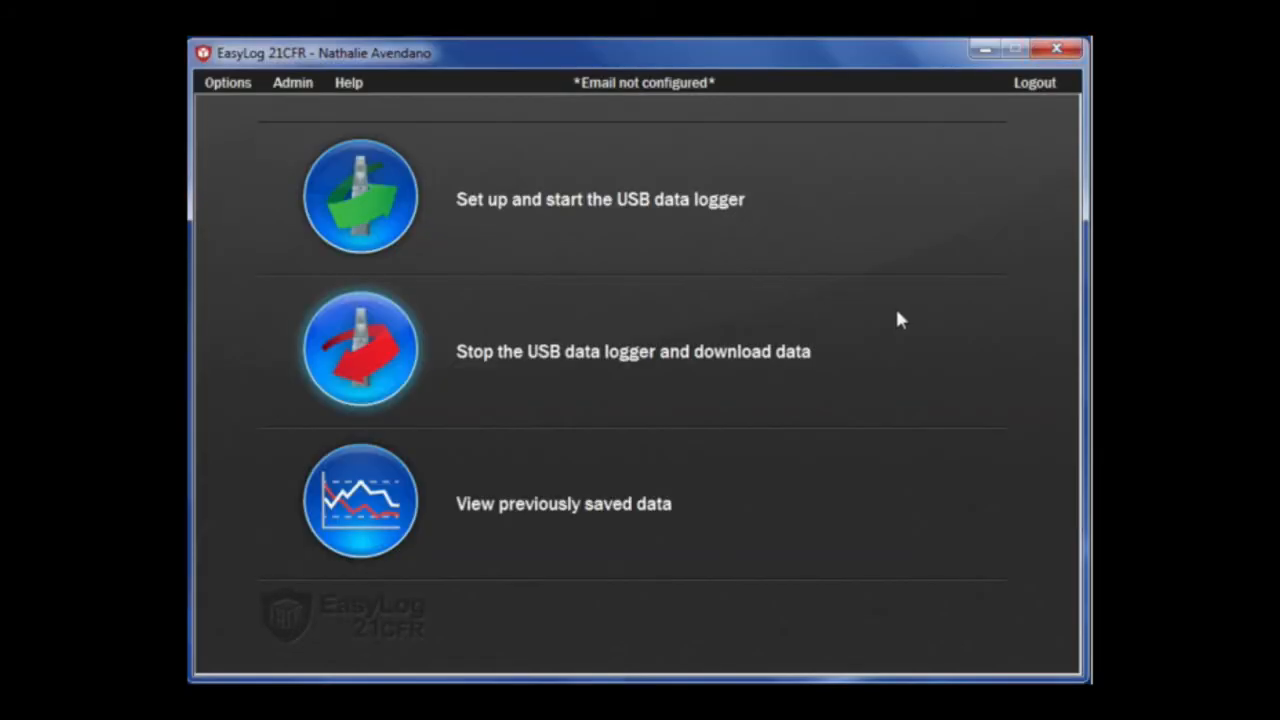